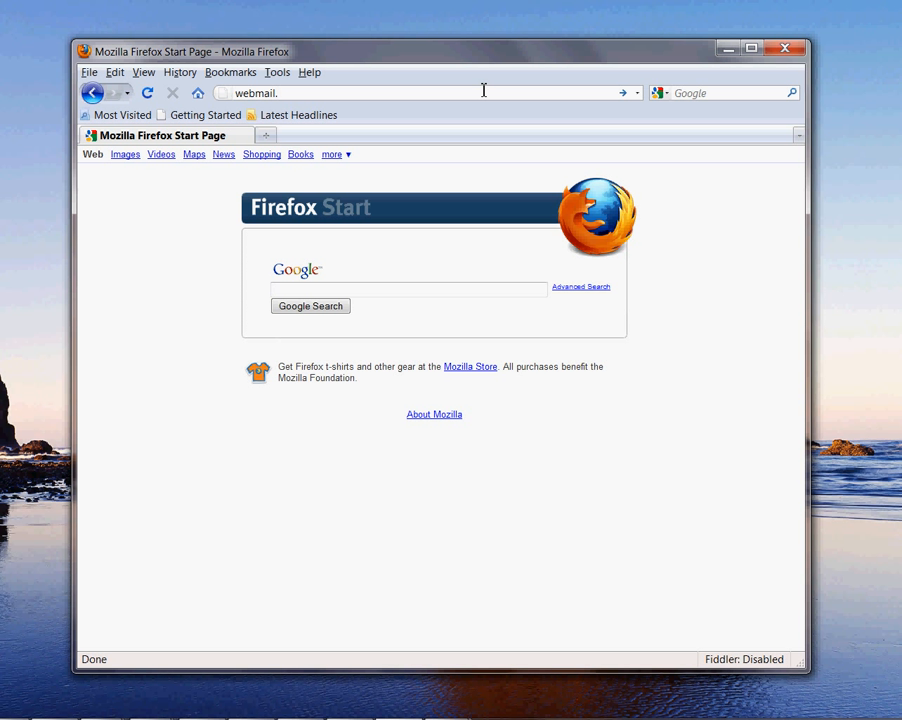
Step: Load webmail.jeltechnology.com and sign in to the test mailbox with its password
type("jeltechnology.com")
key("Return")
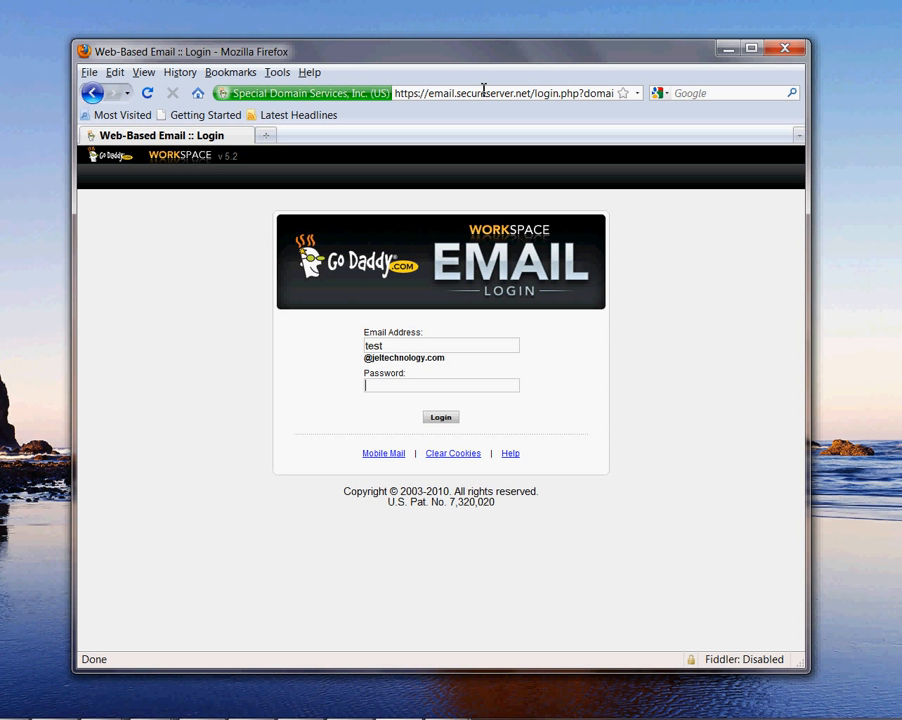
double_click(381, 345)
left_click(378, 385)
type("•••••••••")
key("Return")
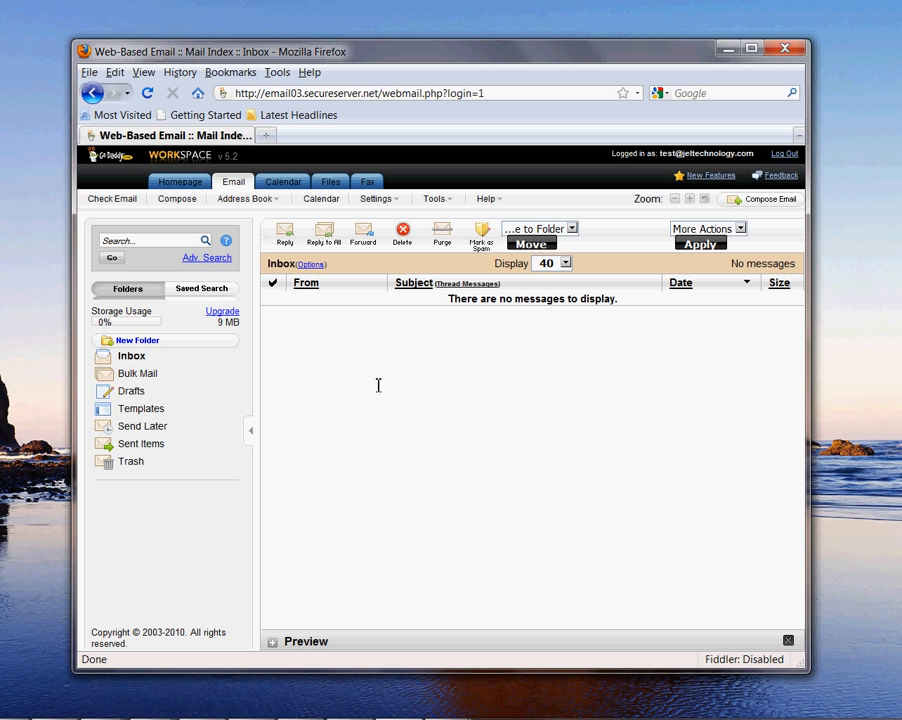
Step: Open the Personal Settings password page, step through its password fields, then return to Email
mouse_move(380, 203)
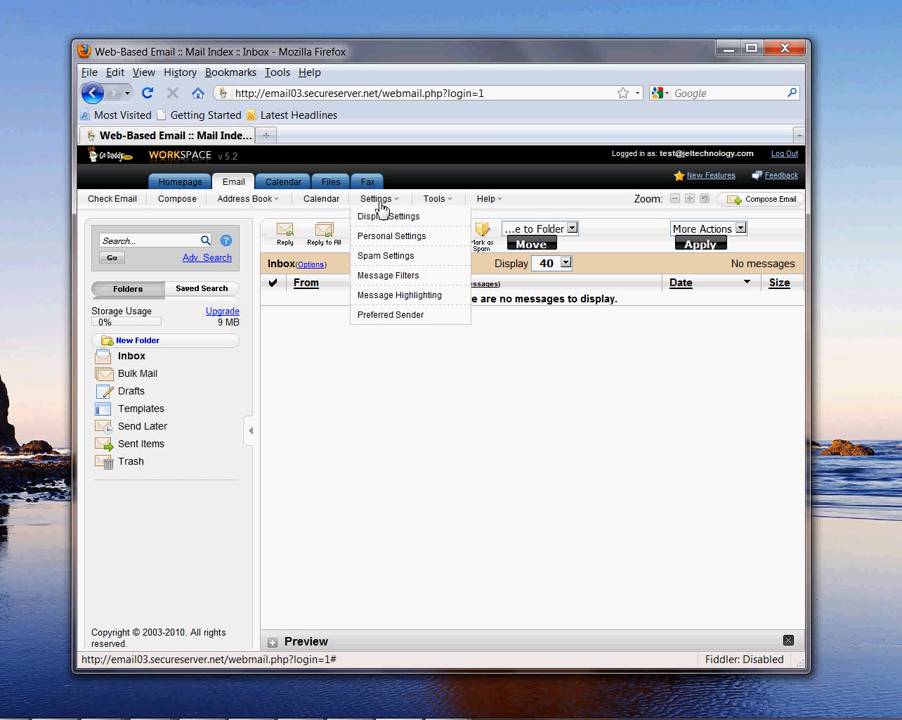
left_click(383, 237)
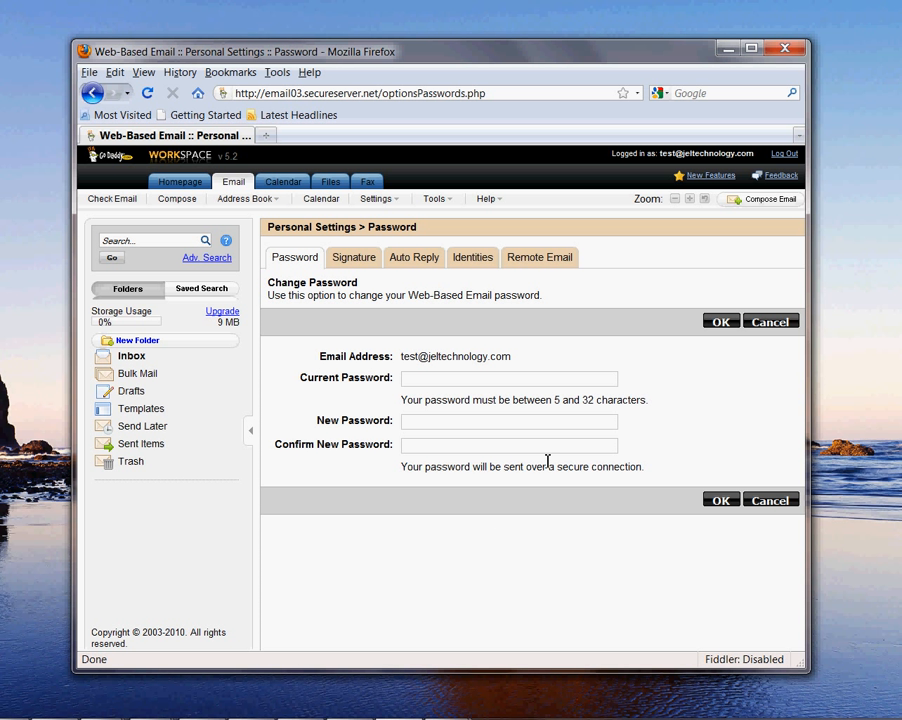
left_click(467, 379)
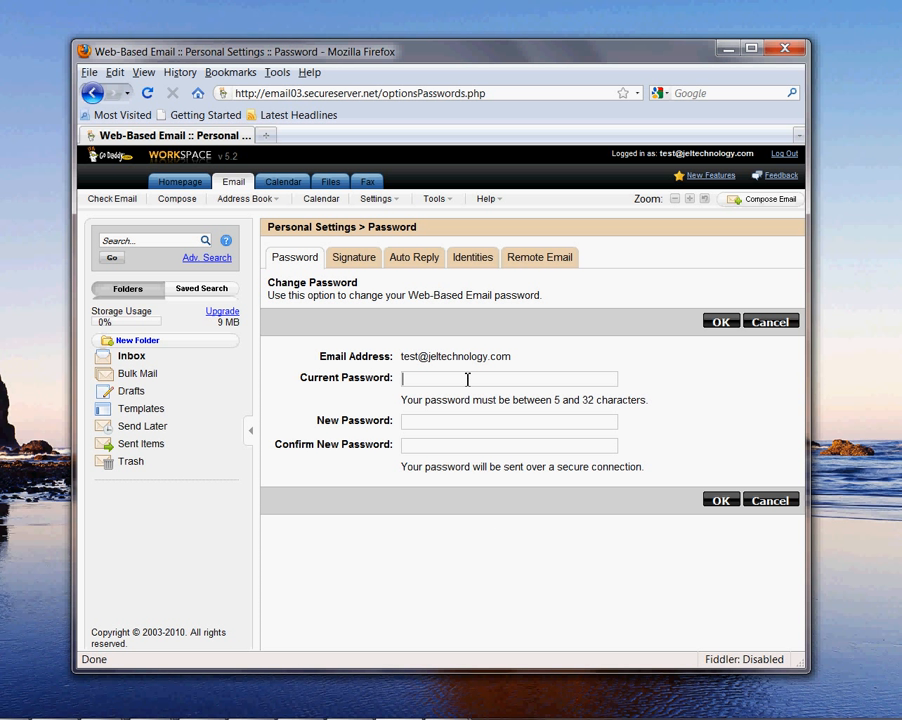
left_click(425, 420)
left_click(437, 443)
left_click(441, 428)
left_click(449, 446)
left_click(531, 421)
left_click(236, 187)
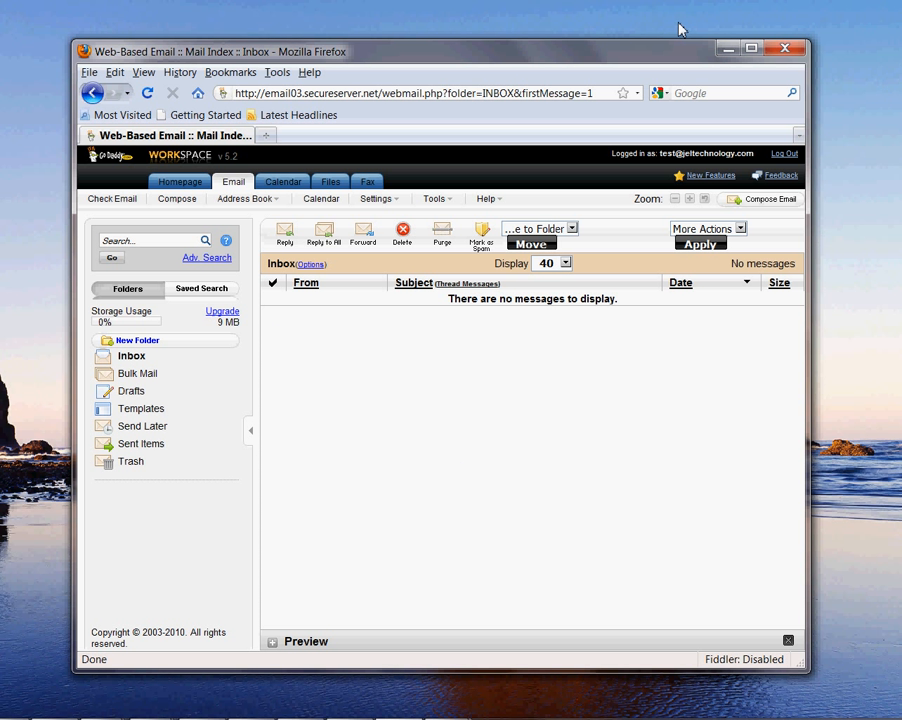
Step: Minimize Firefox, switch to Outlook, and start a new e-mail account from Account Settings
left_click(727, 50)
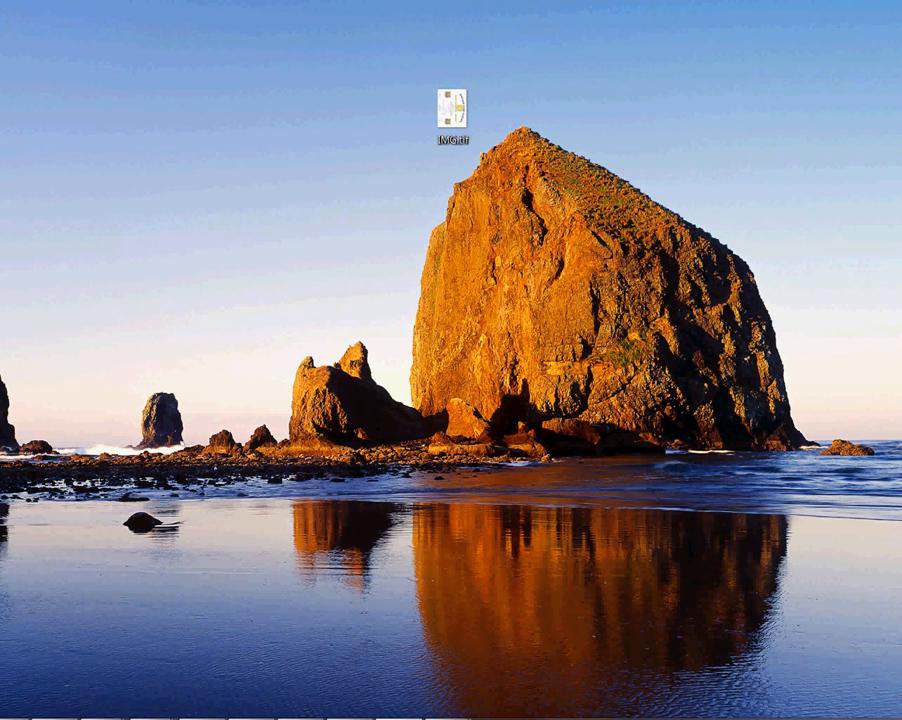
left_click(83, 719)
left_click(2, 660)
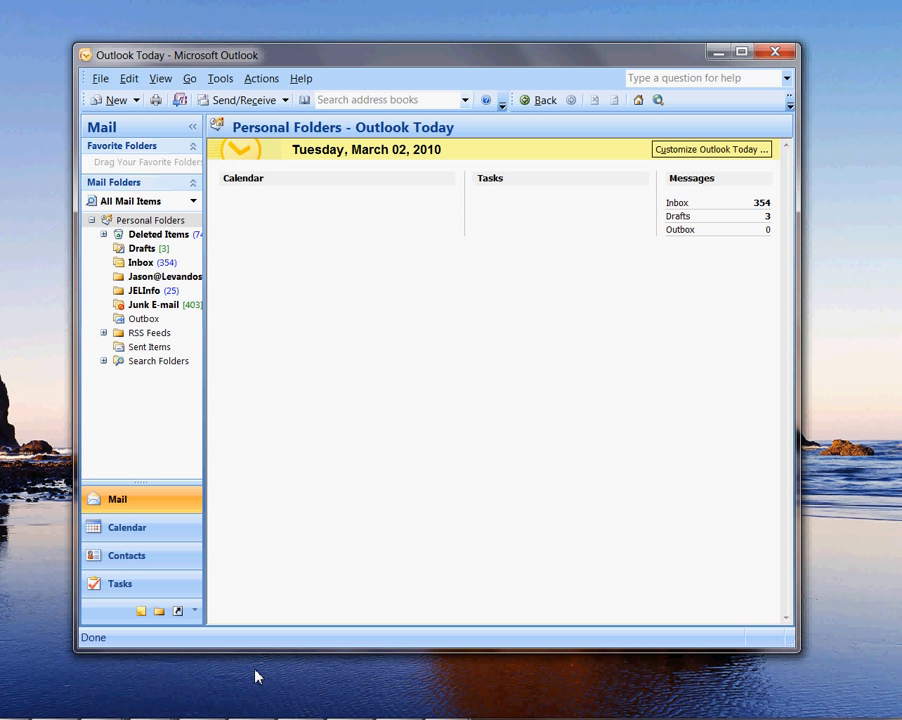
left_click(214, 80)
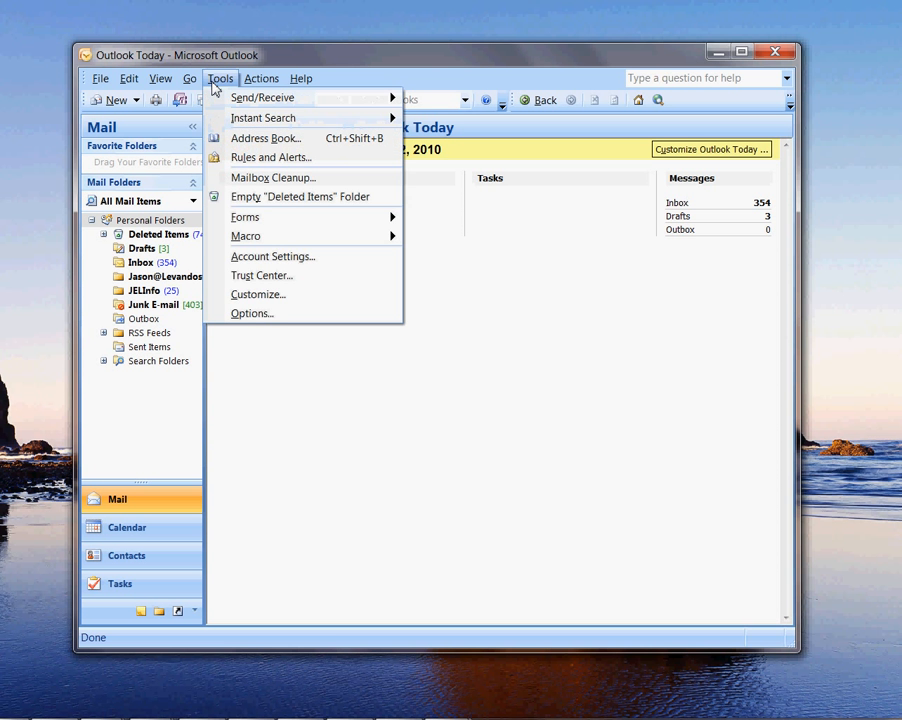
left_click(249, 258)
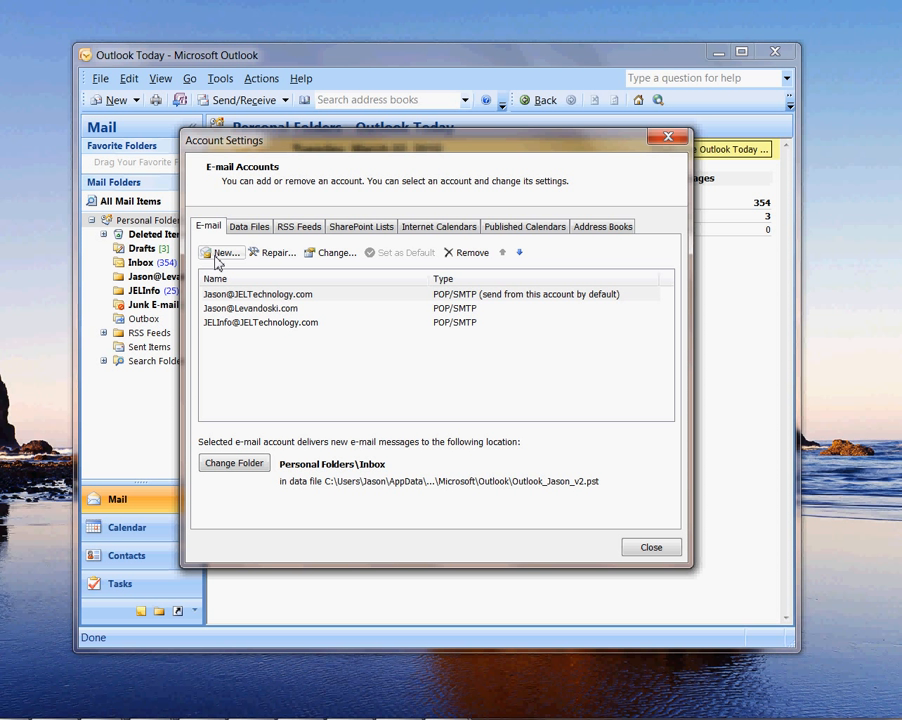
left_click(217, 255)
left_click_drag(288, 262, 171, 121)
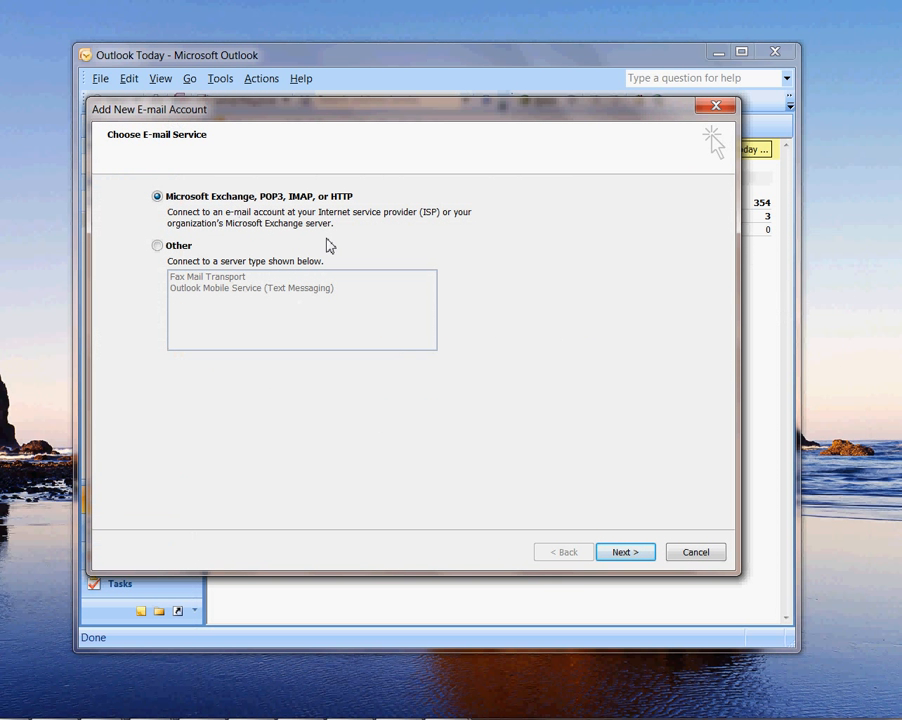
Step: On Auto Account Setup, enter the sender's name, the test e-mail address, and the password twice
left_click(621, 554)
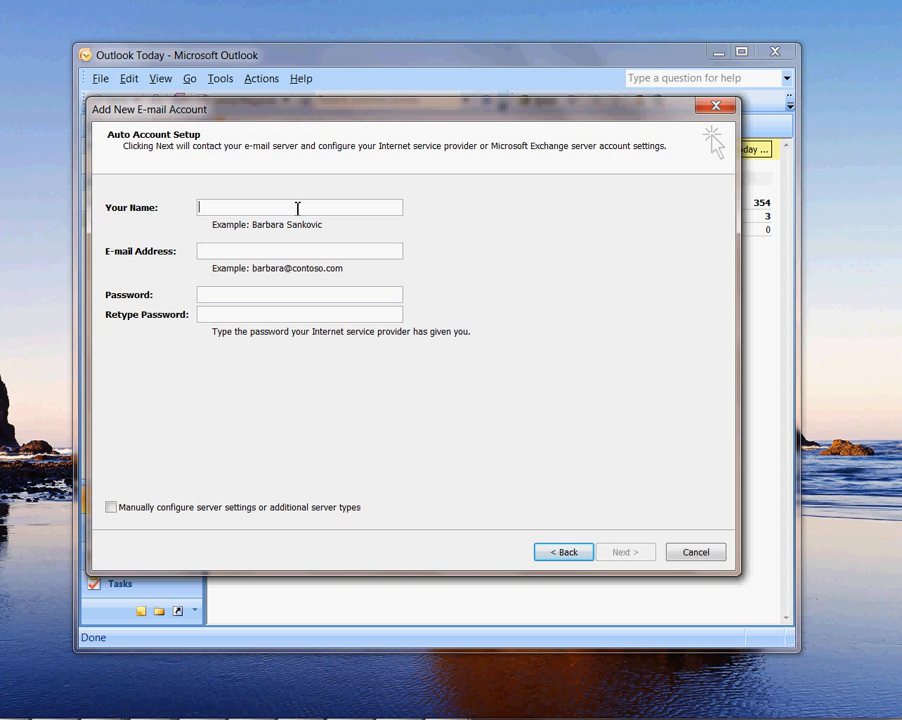
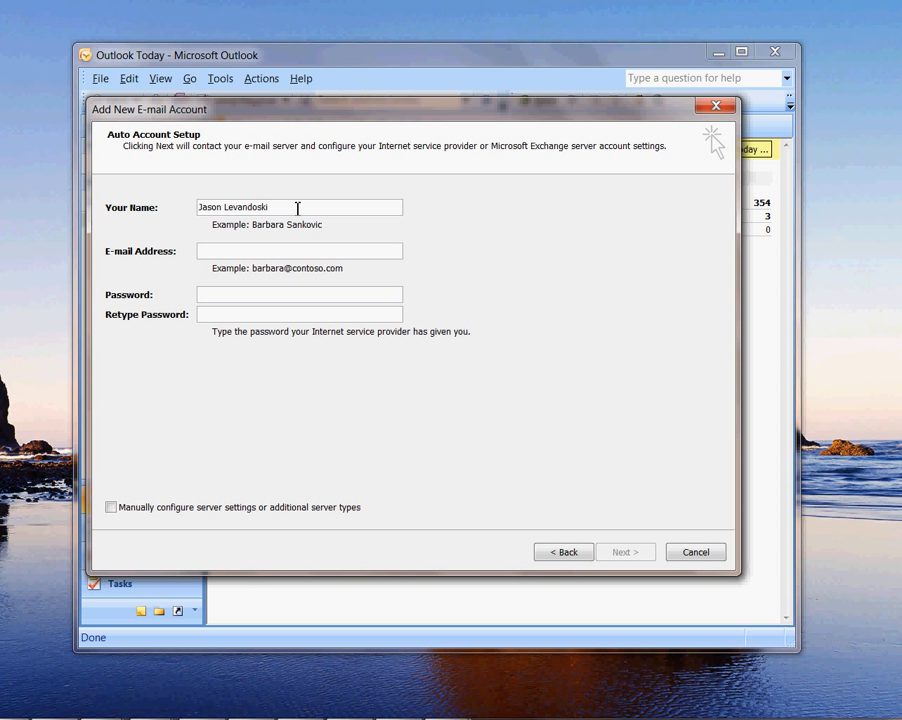
key("Tab")
key("Tab")
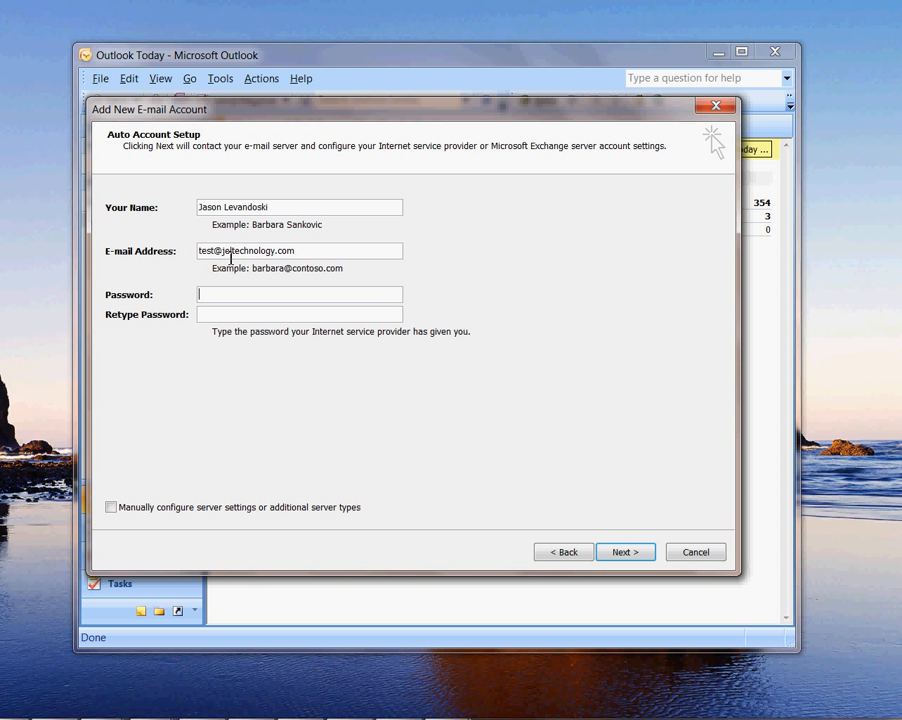
type("********")
key("Tab")
type("****")
key("BackSpace")
key("BackSpace")
key("BackSpace")
key("BackSpace")
type("********")
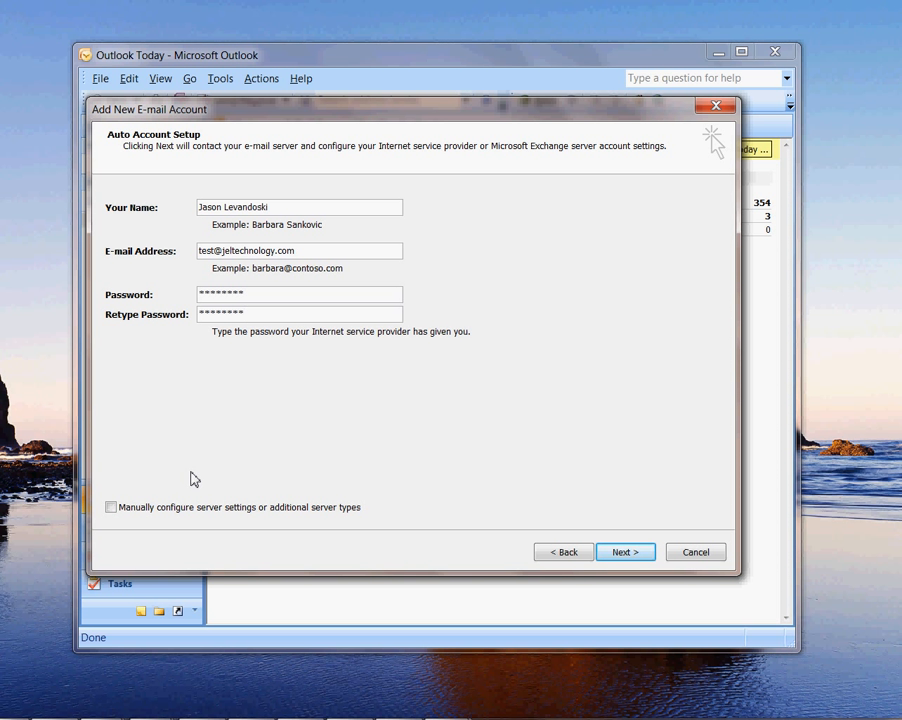
Step: Choose manual Internet E-mail configuration and check the POP3 account type options
left_click(111, 507)
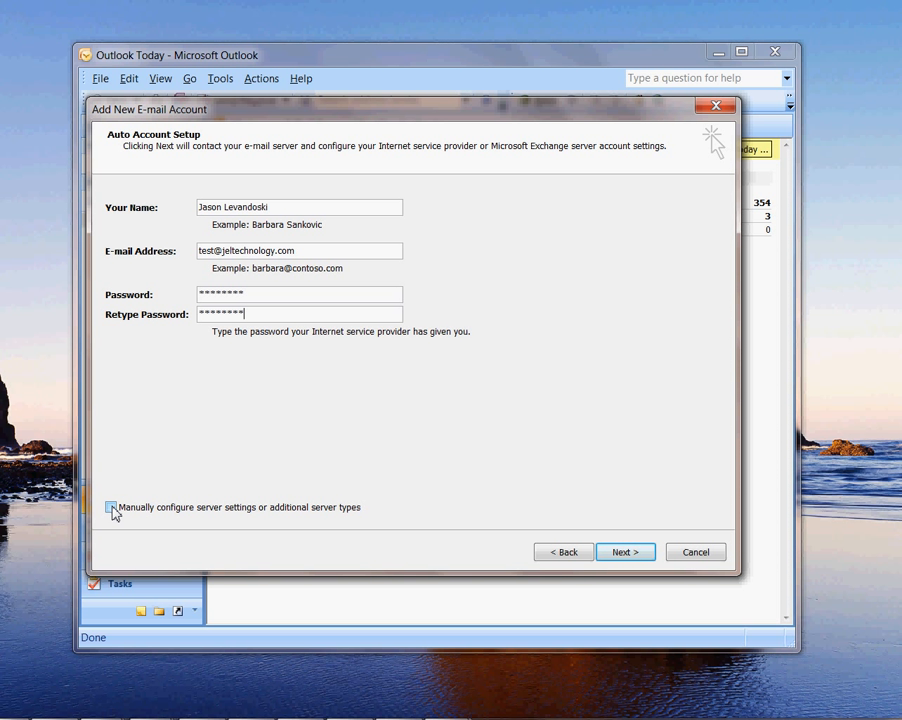
left_click(624, 562)
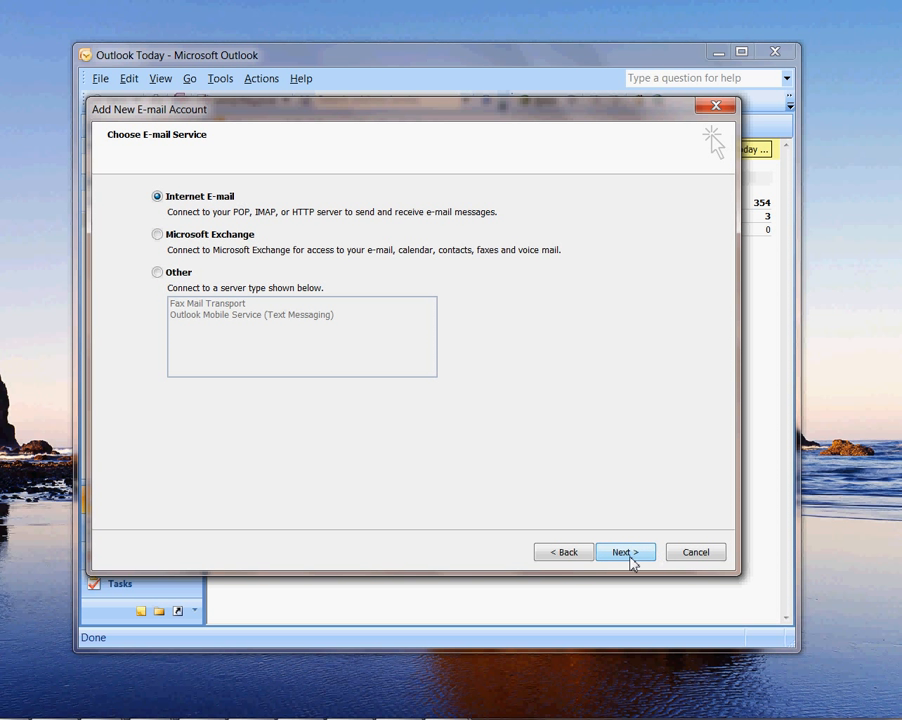
left_click(630, 562)
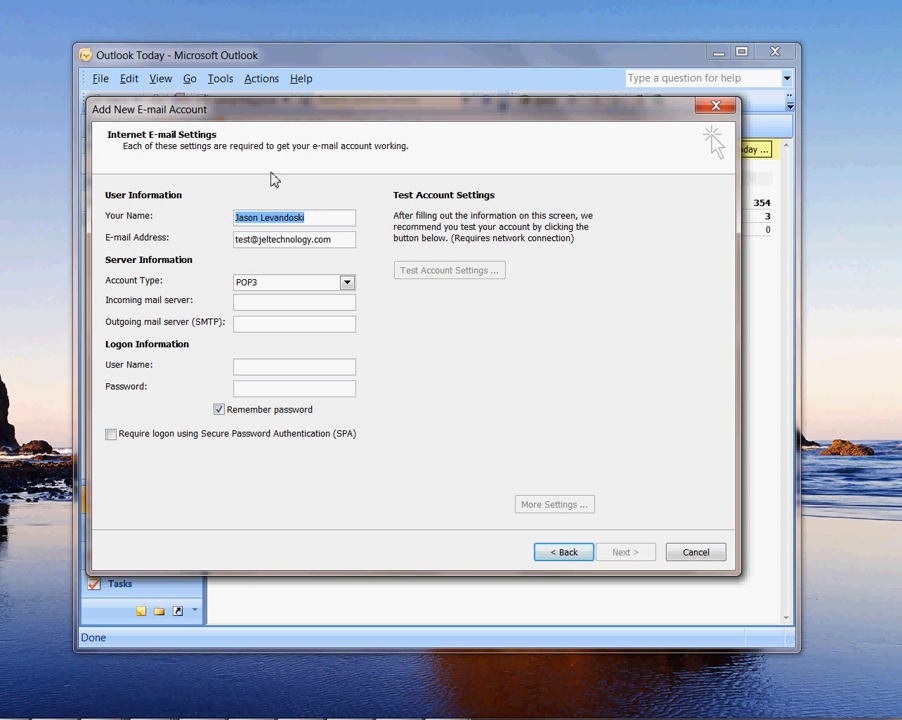
left_click(310, 218)
left_click(336, 239)
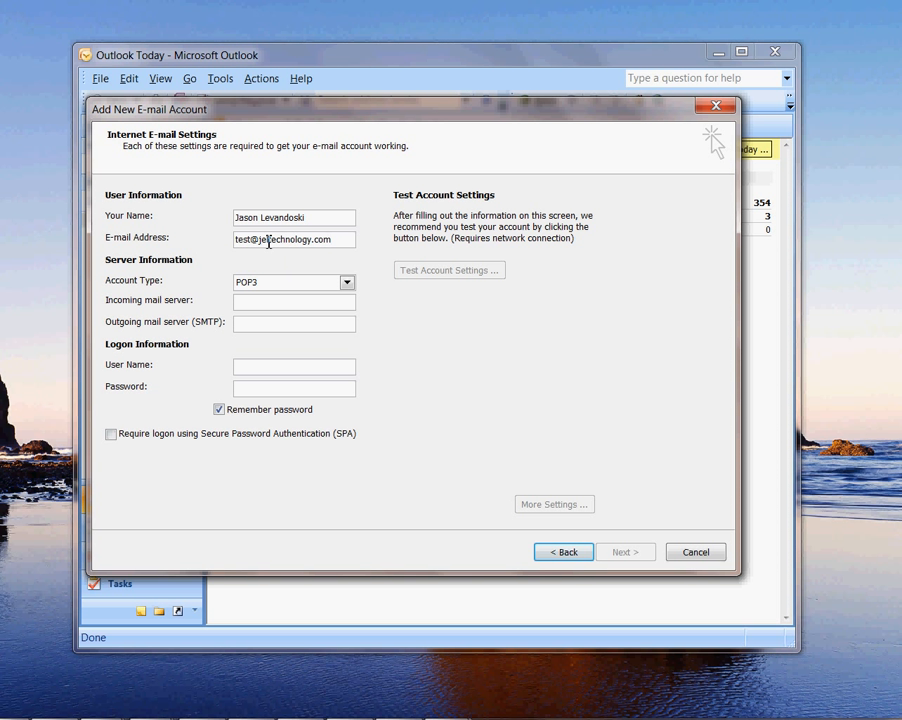
left_click(262, 290)
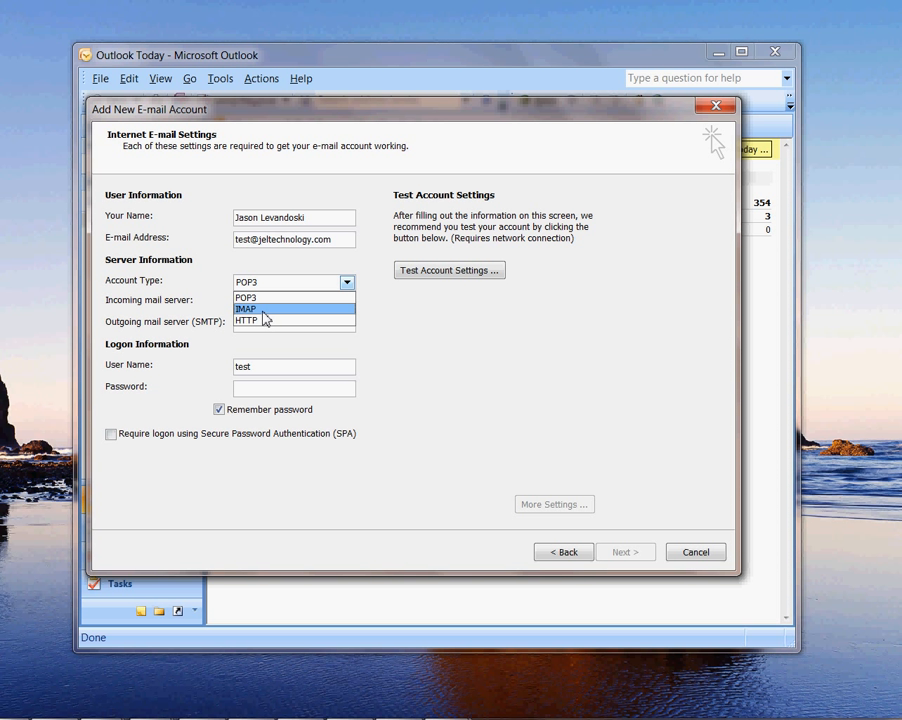
Step: Enter servers pop.secureserver.net and smtpout.secureserver.net, the full user name and password, then open More Settings
left_click(186, 288)
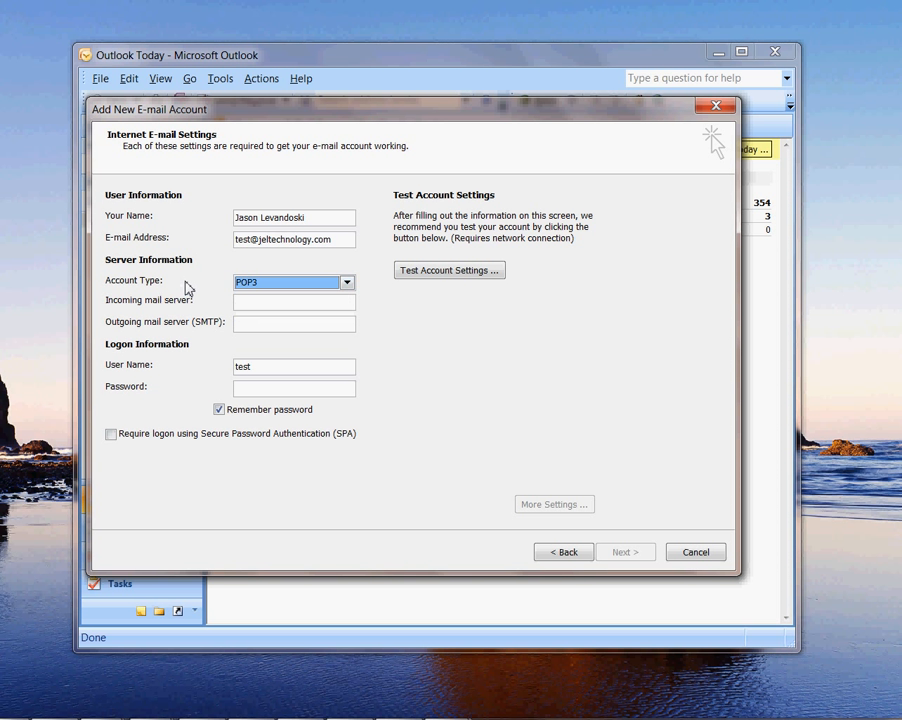
left_click(251, 304)
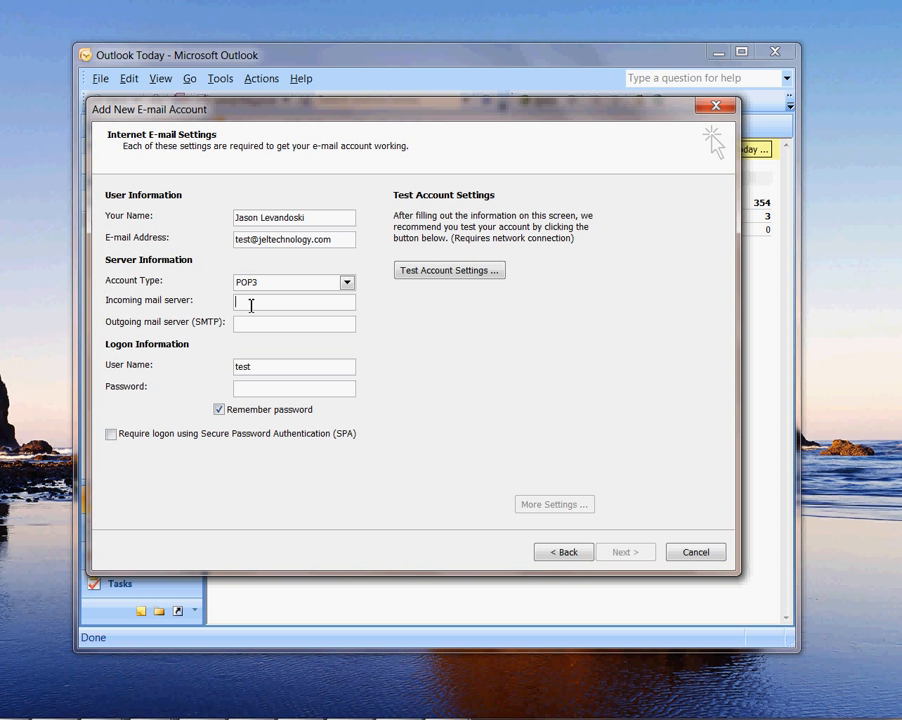
type("p")
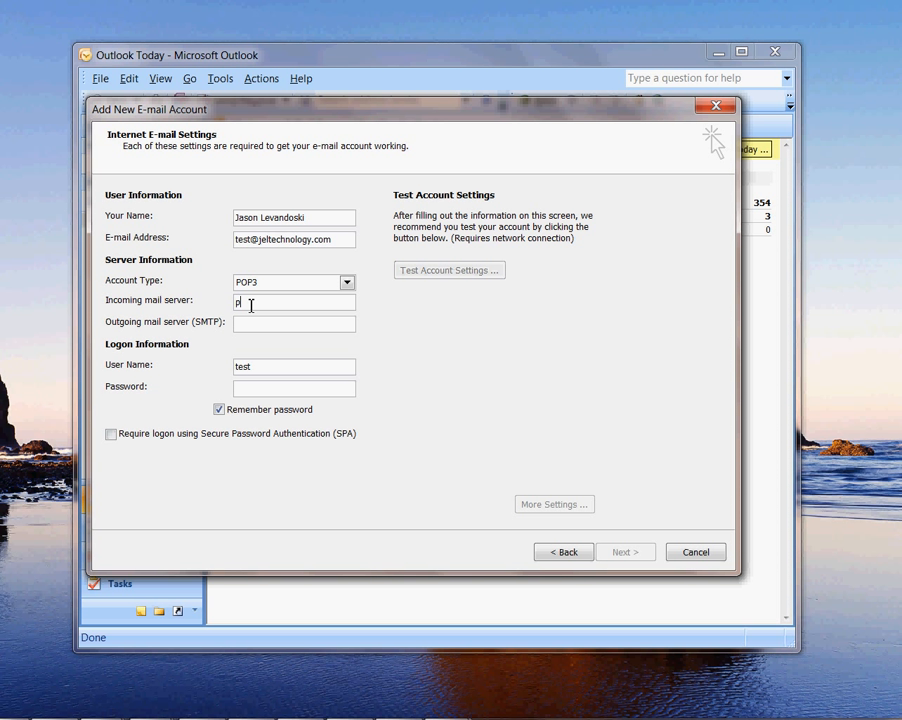
type("op.secureserver.net")
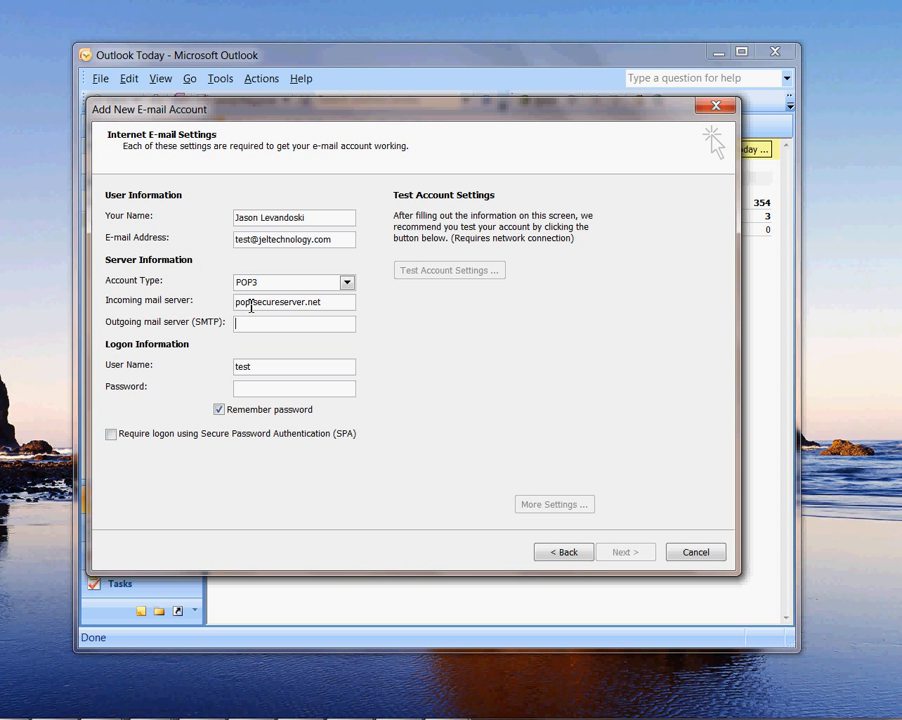
type("smtpout.secureserver.net")
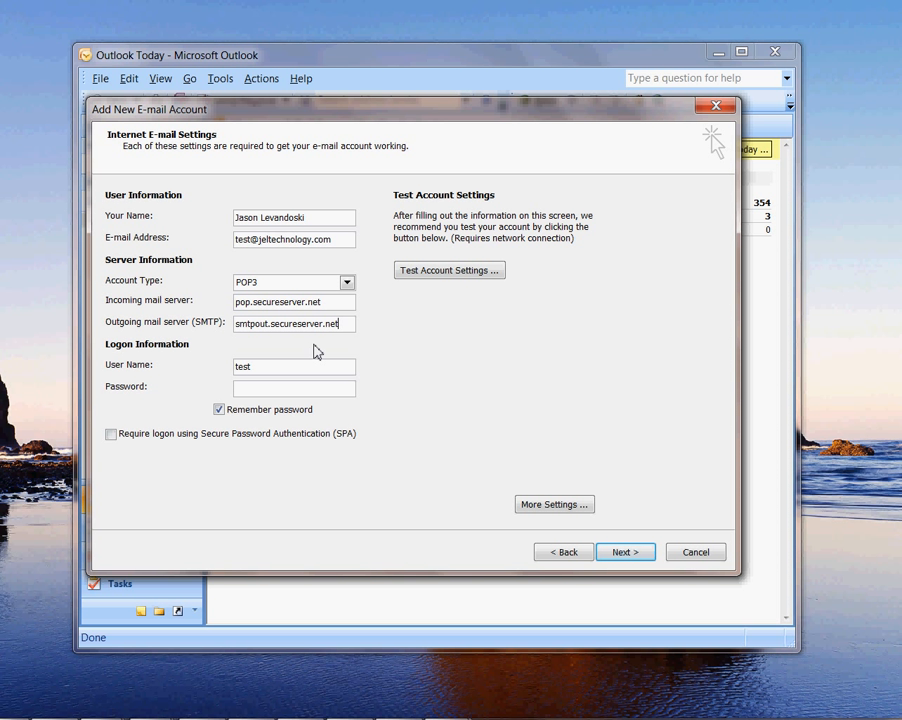
left_click(264, 367)
type("@")
type("jeltec")
type("hnology")
type(".com")
type("********")
left_click(543, 506)
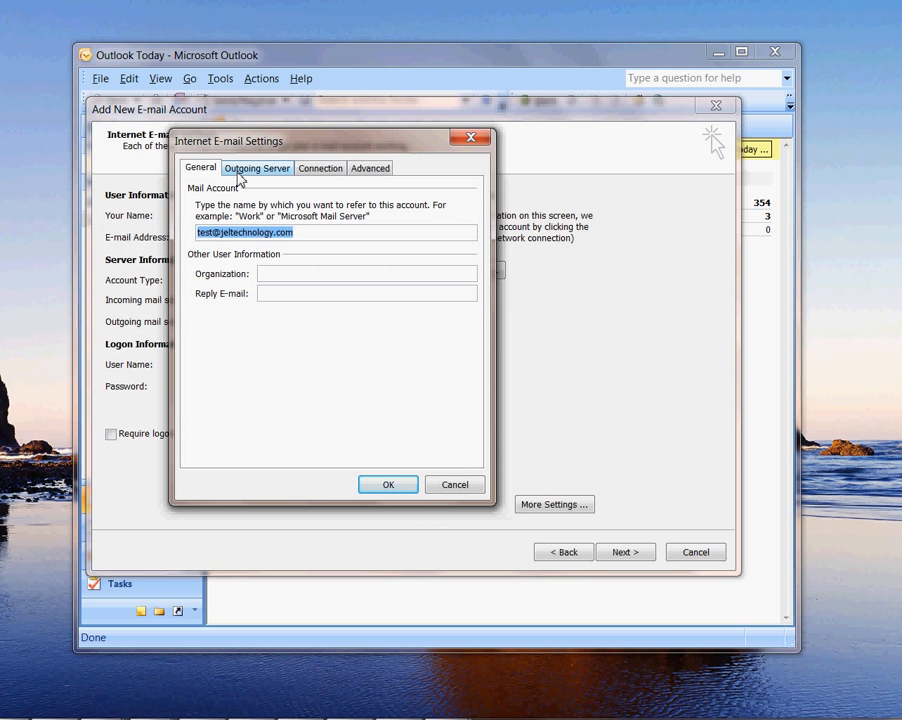
Step: Require SMTP authentication using the incoming server's settings, then view the Advanced port settings
left_click(240, 170)
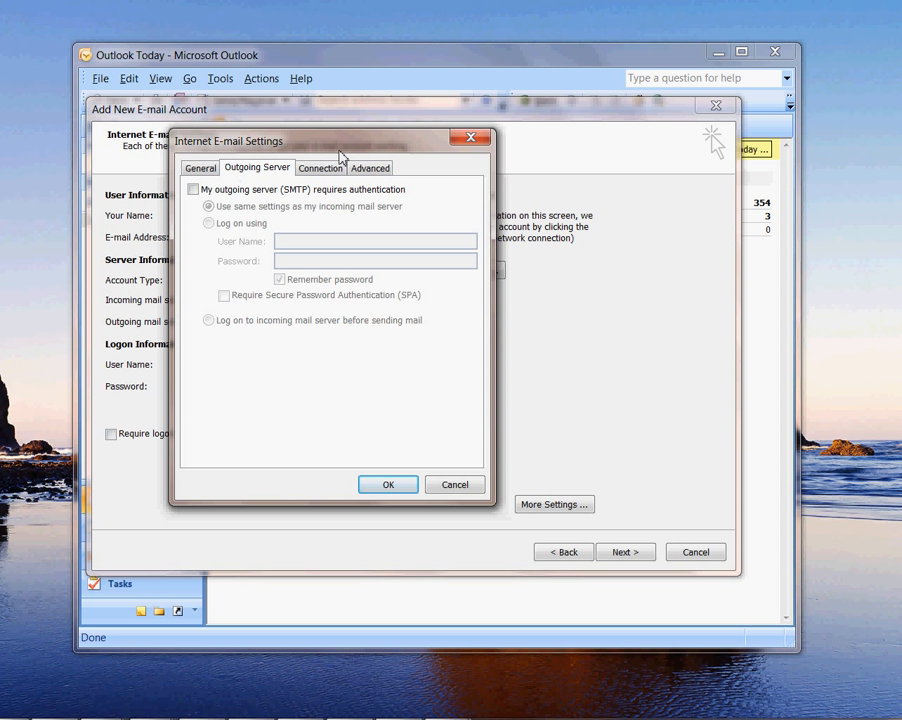
left_click(193, 190)
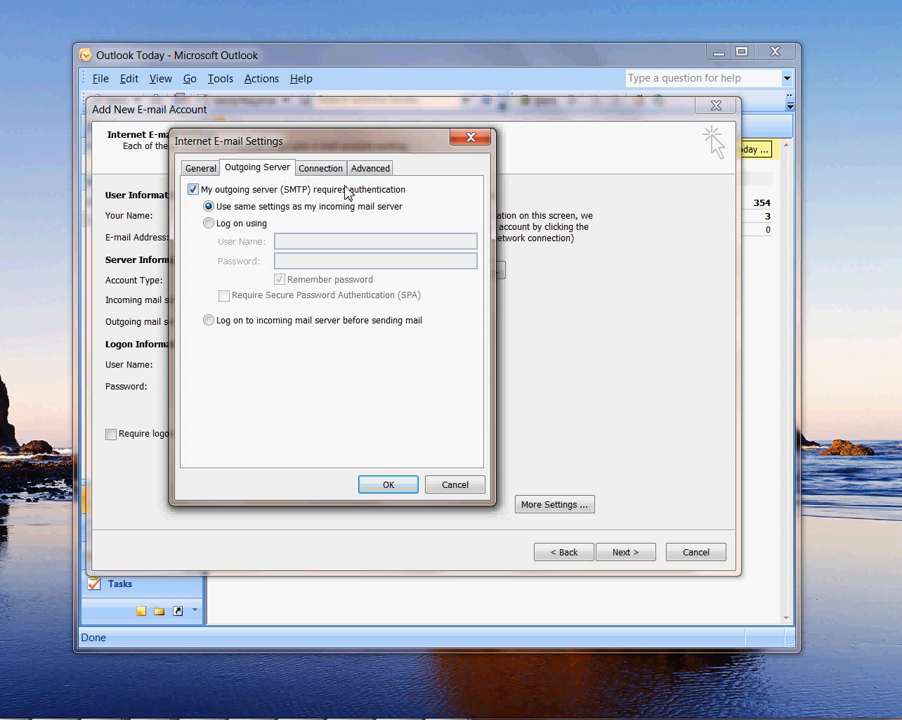
left_click(314, 170)
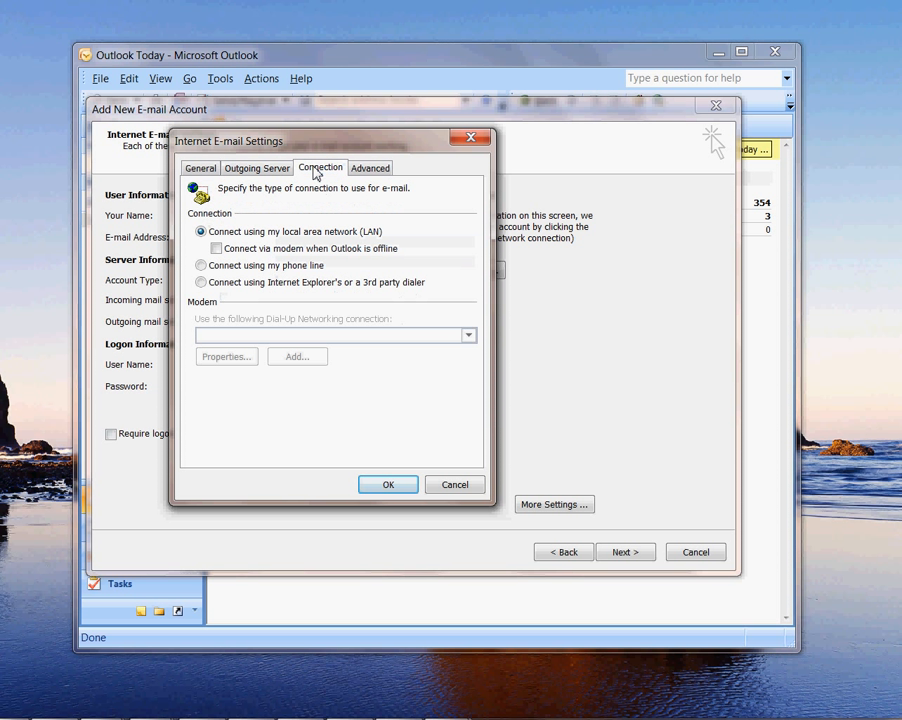
left_click(369, 170)
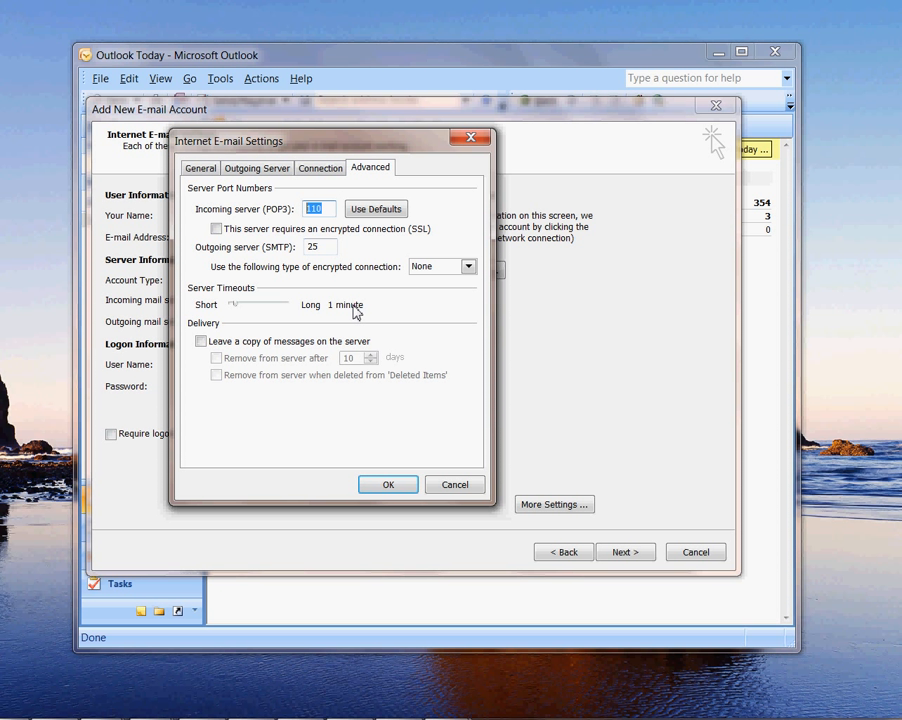
Step: Set POP3 port 995 requiring SSL and SMTP port 465 with SSL encryption, then apply
type("995")
left_click(215, 230)
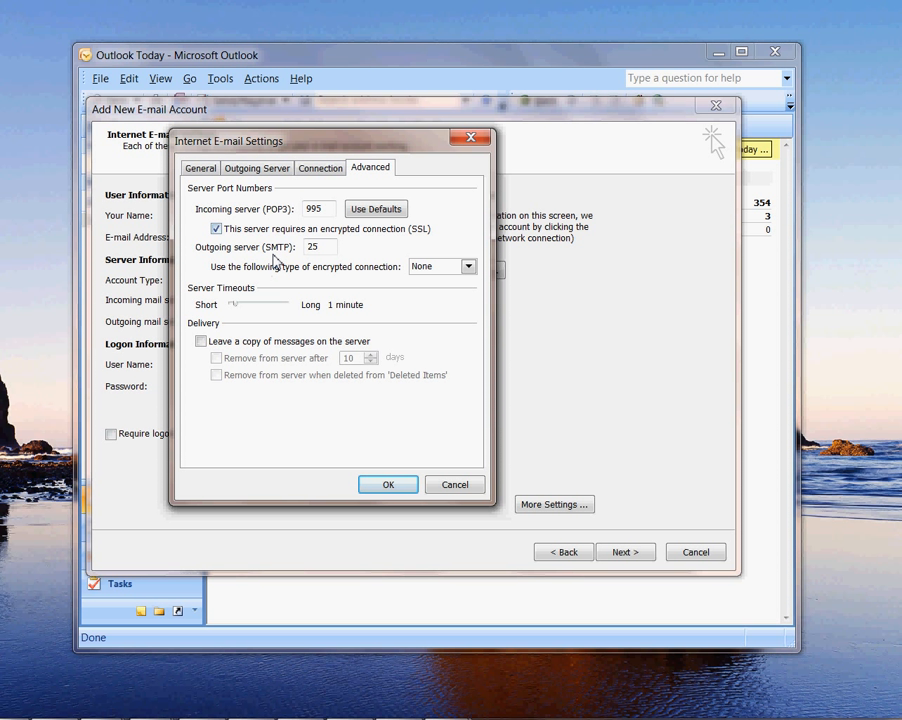
left_click(314, 250)
left_click_drag(316, 249, 204, 245)
type("465")
left_click(460, 268)
left_click(441, 293)
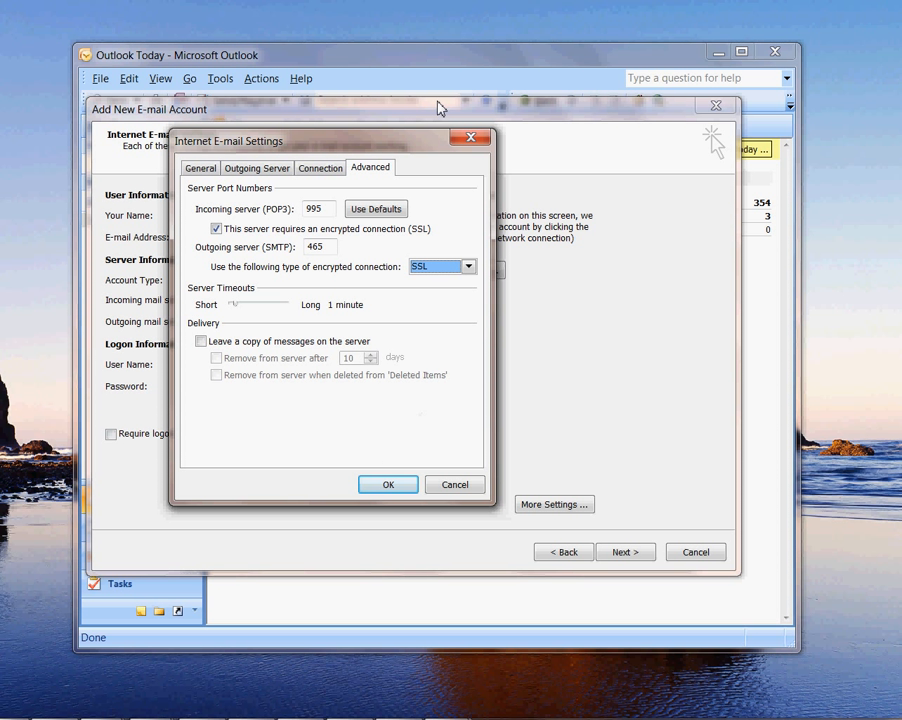
left_click_drag(408, 147, 453, 104)
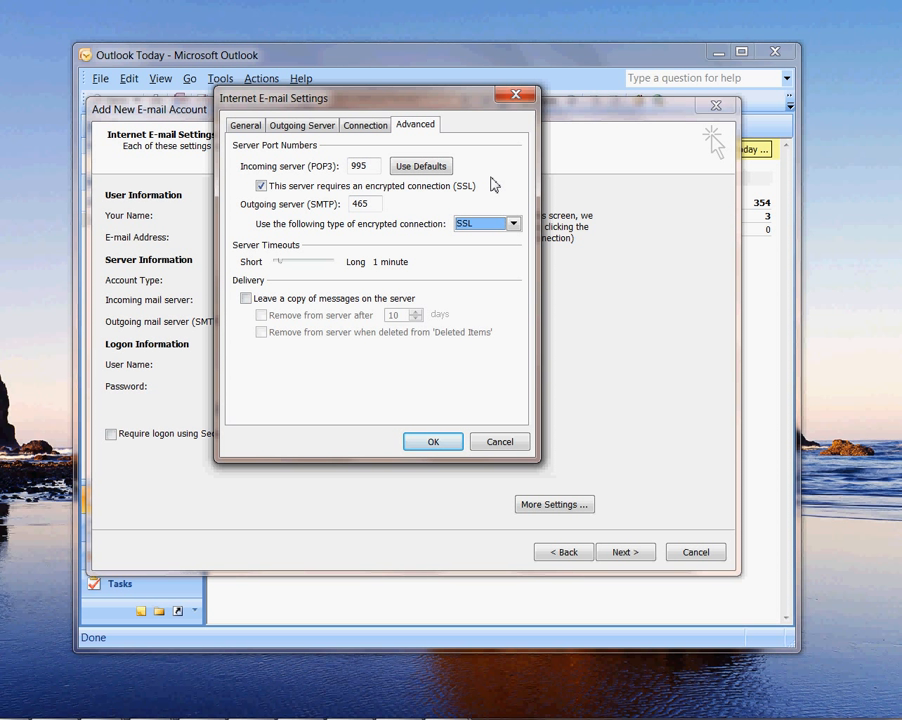
left_click(434, 450)
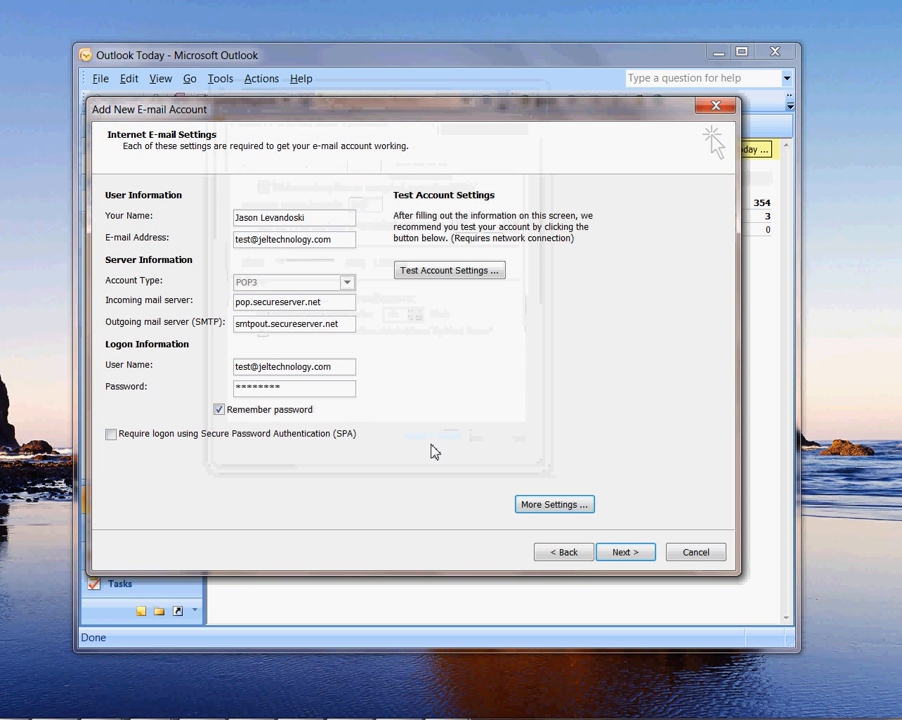
Step: Run Test Account Settings successfully, then click through Next and Finish to complete setup
left_click(428, 273)
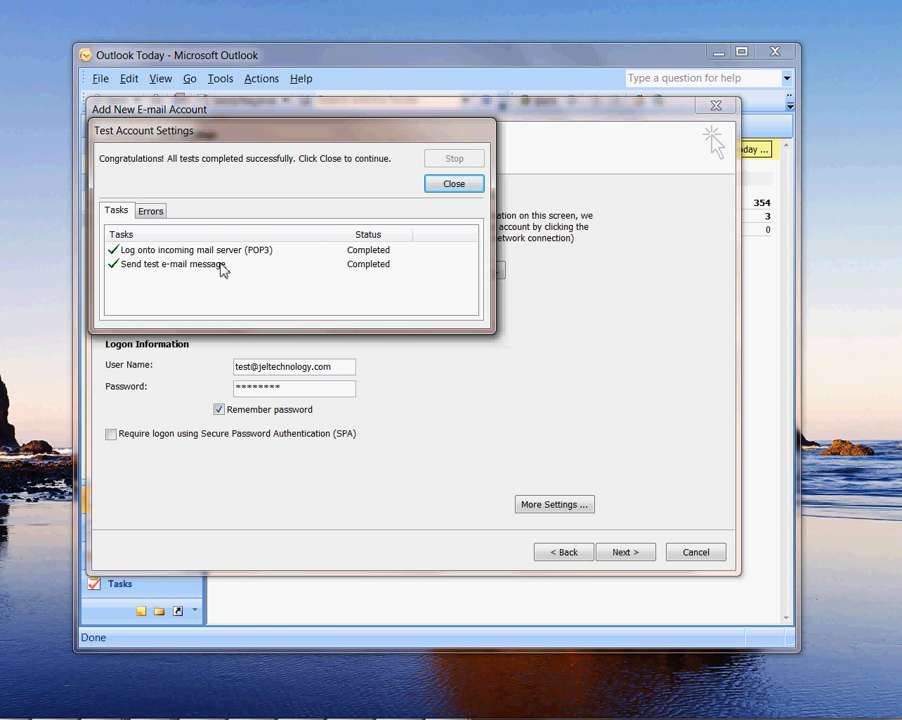
left_click(456, 187)
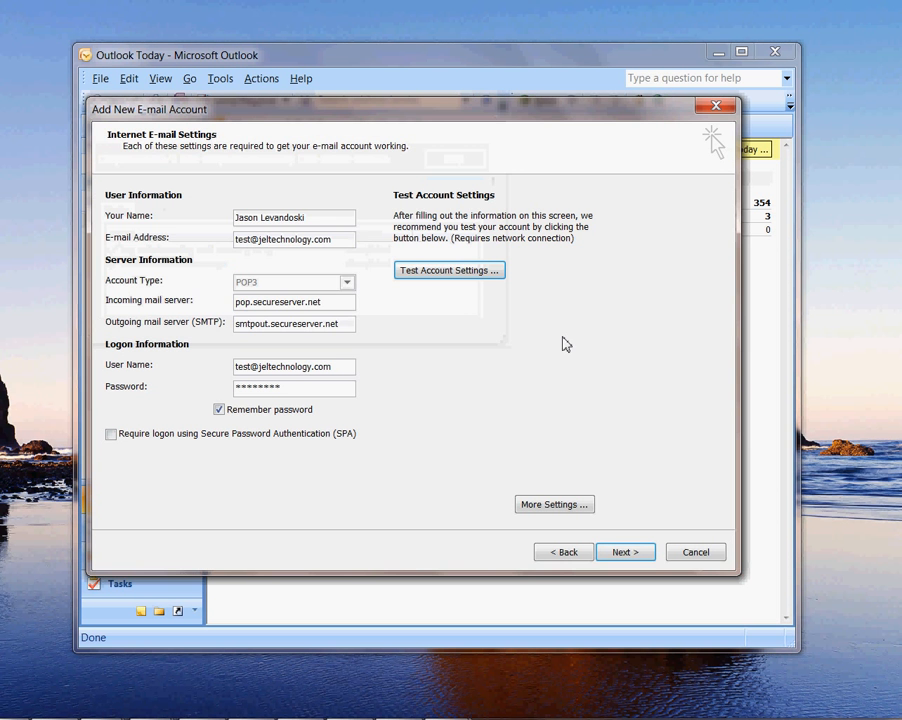
left_click(624, 555)
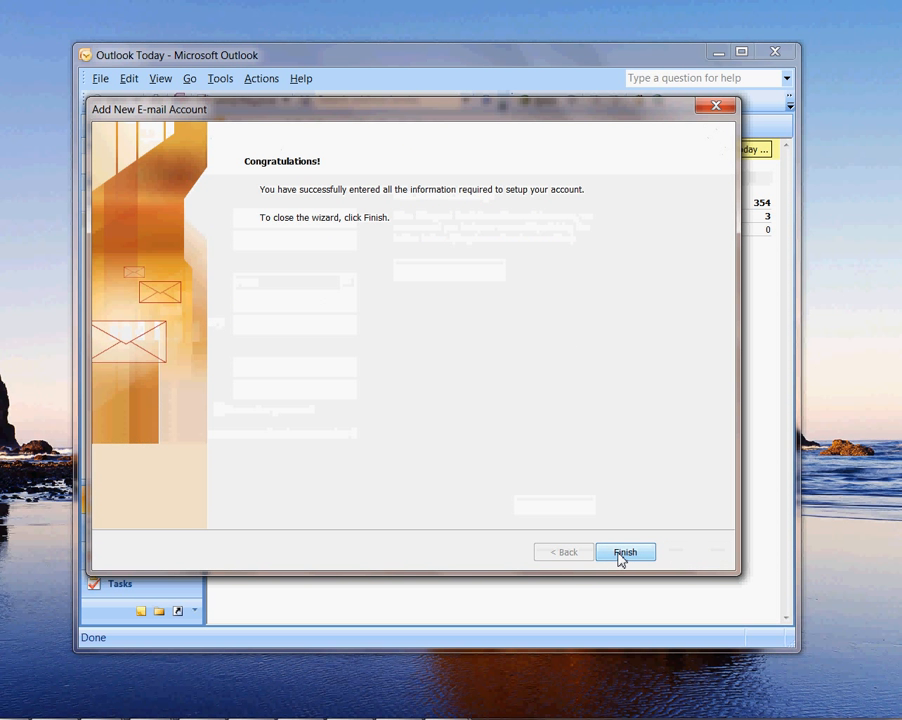
left_click(622, 556)
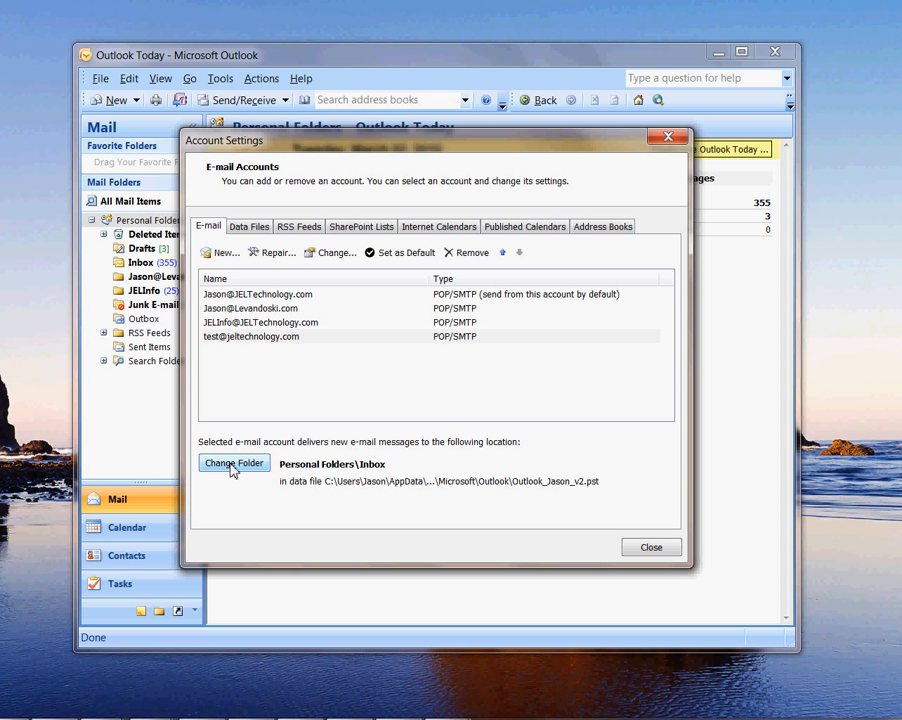
Step: Create a Test Account folder under Personal Folders and set it as the test account's delivery folder
left_click(243, 338)
left_click(230, 463)
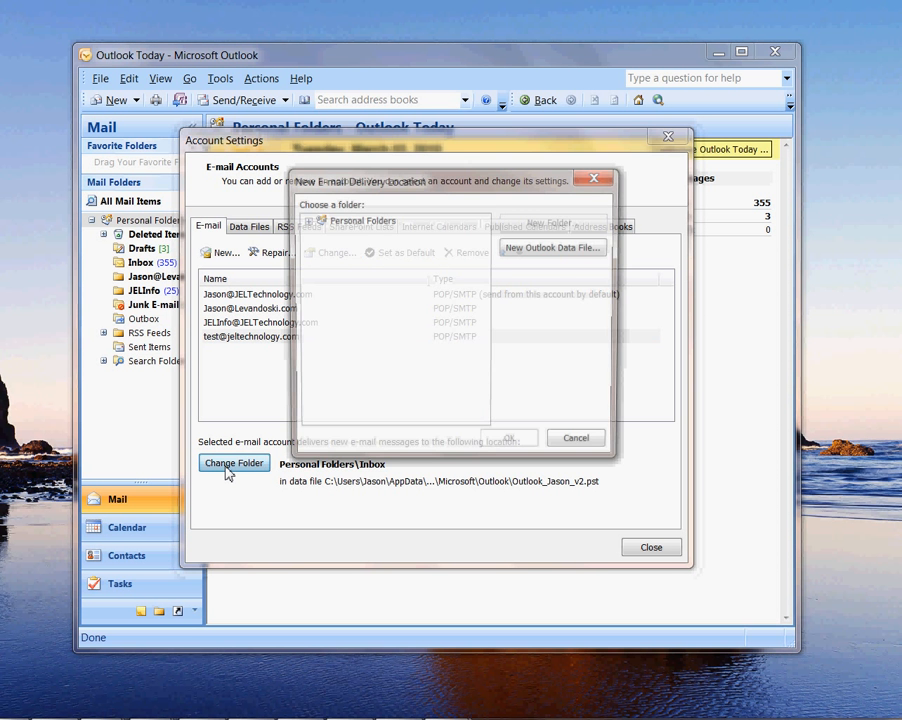
left_click(305, 220)
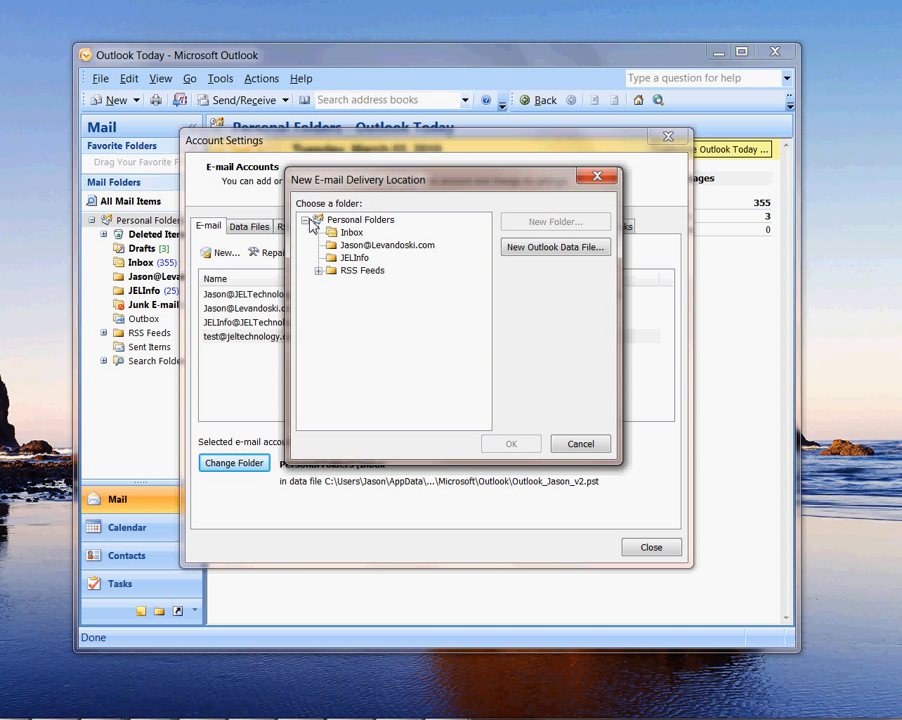
left_click(375, 222)
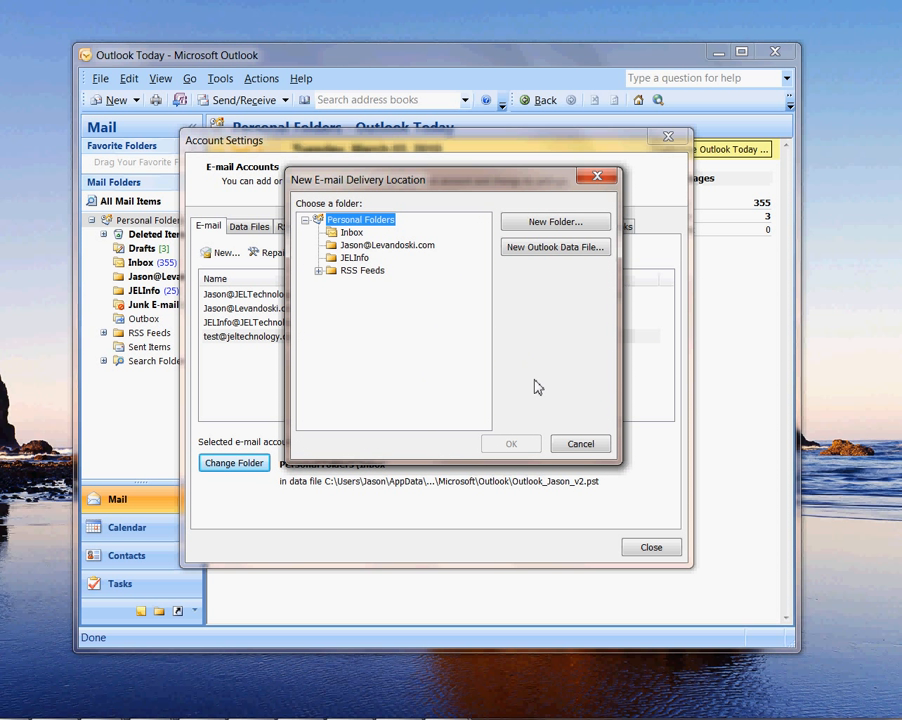
left_click(537, 228)
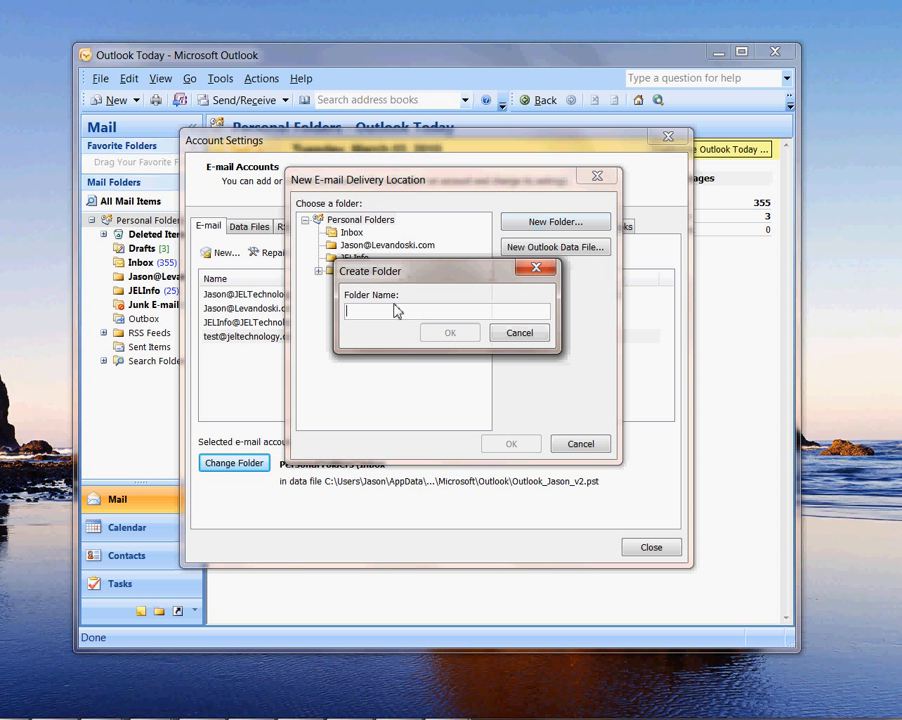
type("Test ")
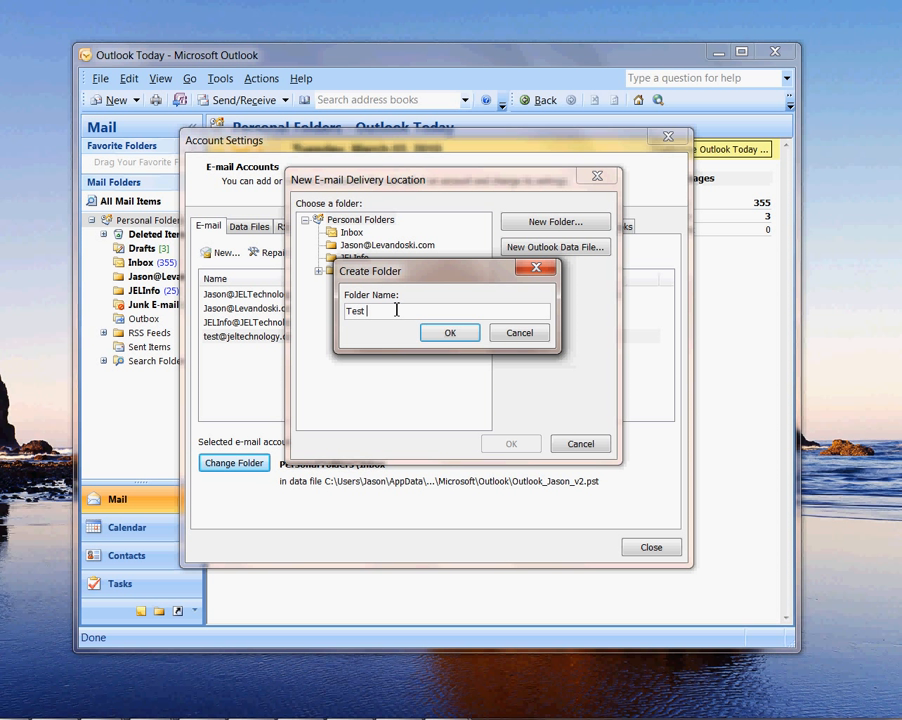
type("Account")
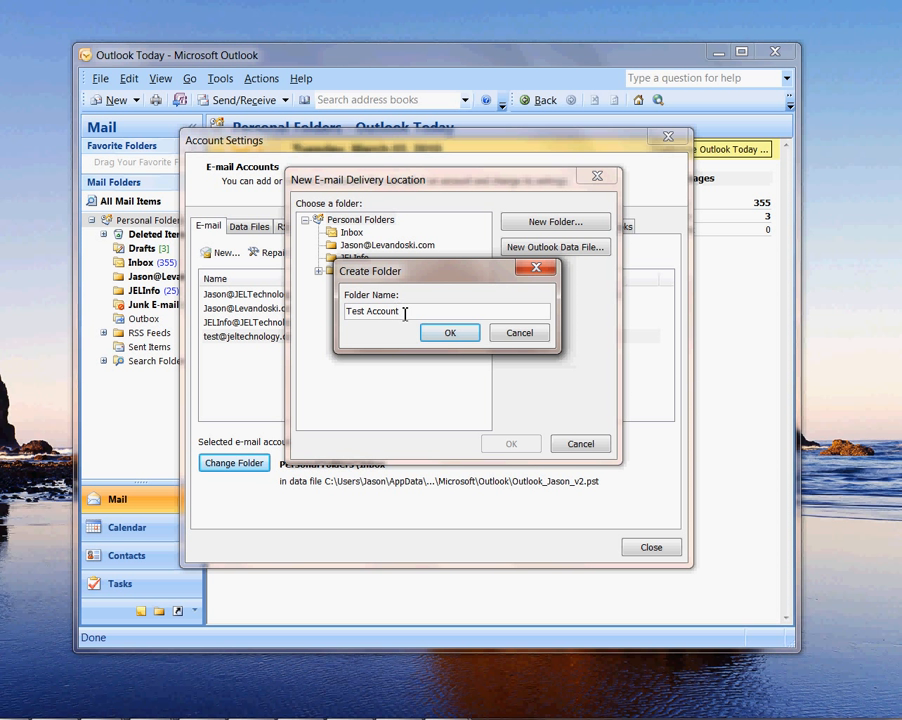
left_click(439, 333)
left_click(359, 286)
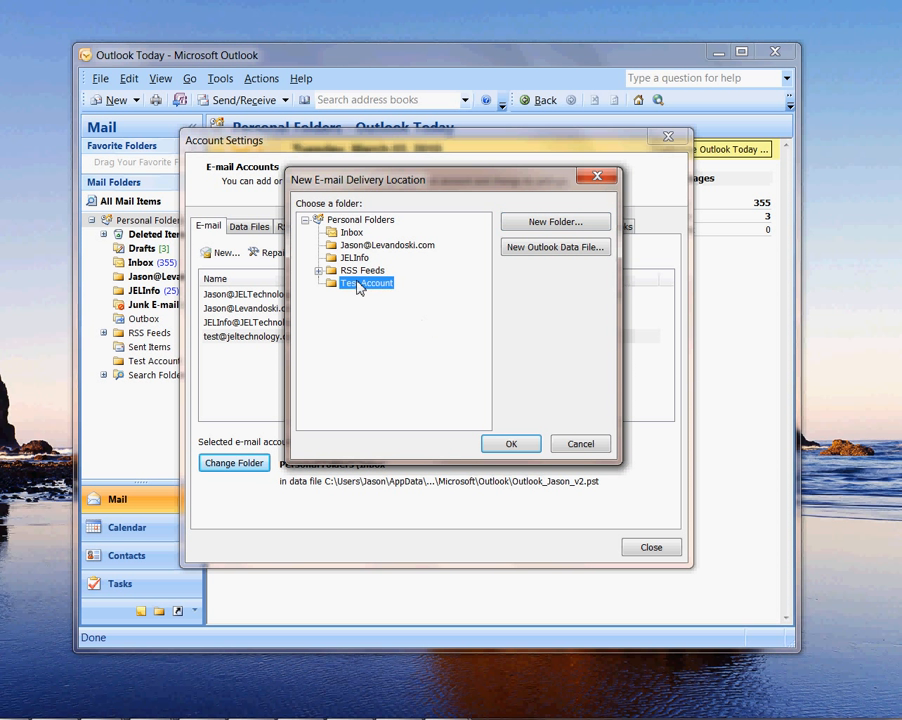
left_click(511, 448)
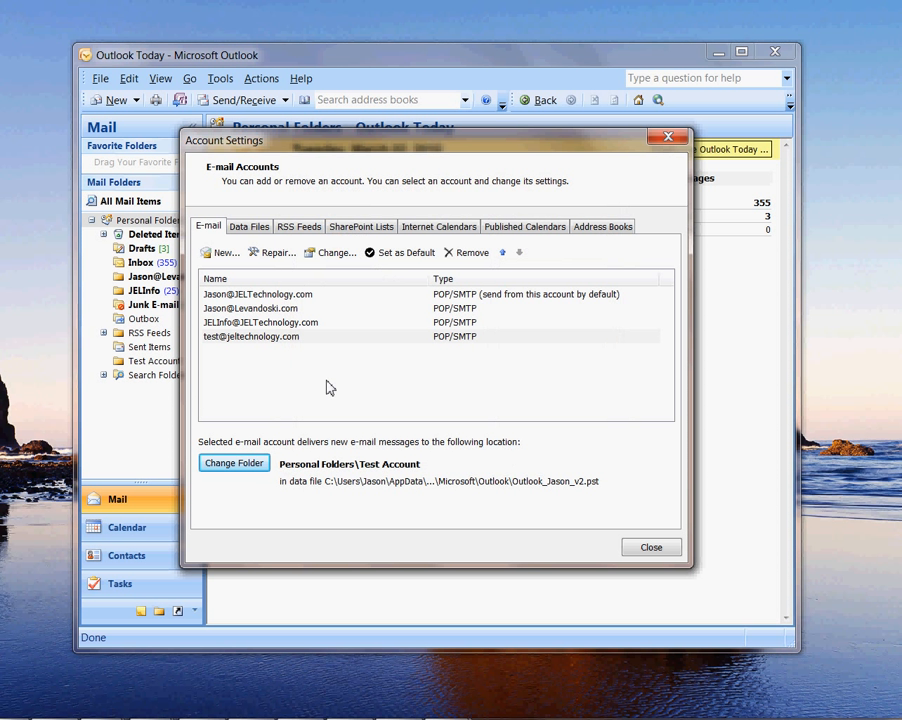
left_click(230, 338)
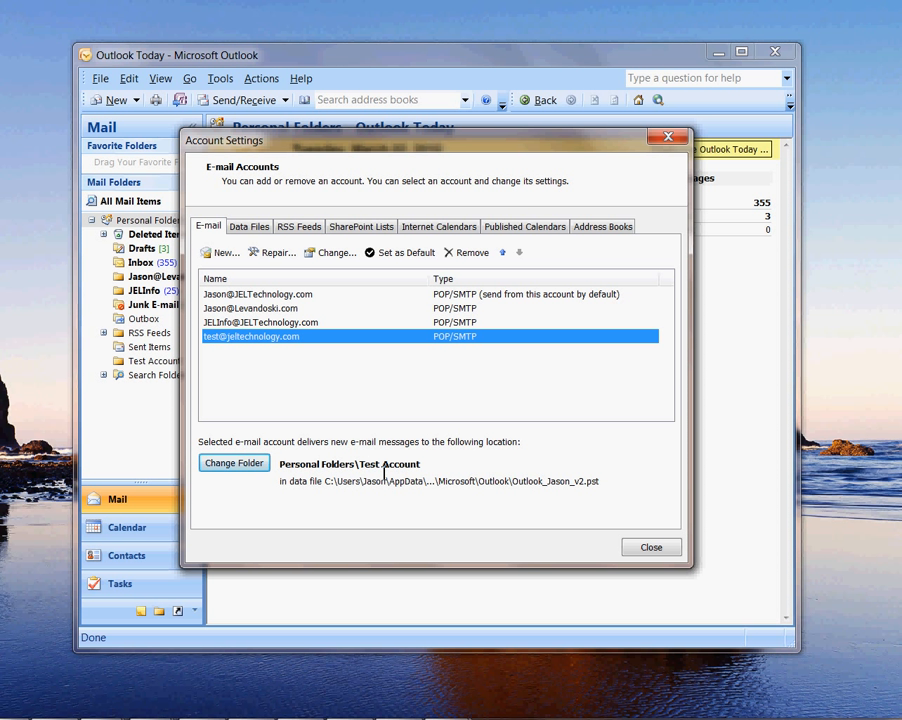
Step: Run a send/receive and view the Outlook test message in the Test Account folder
left_click(665, 549)
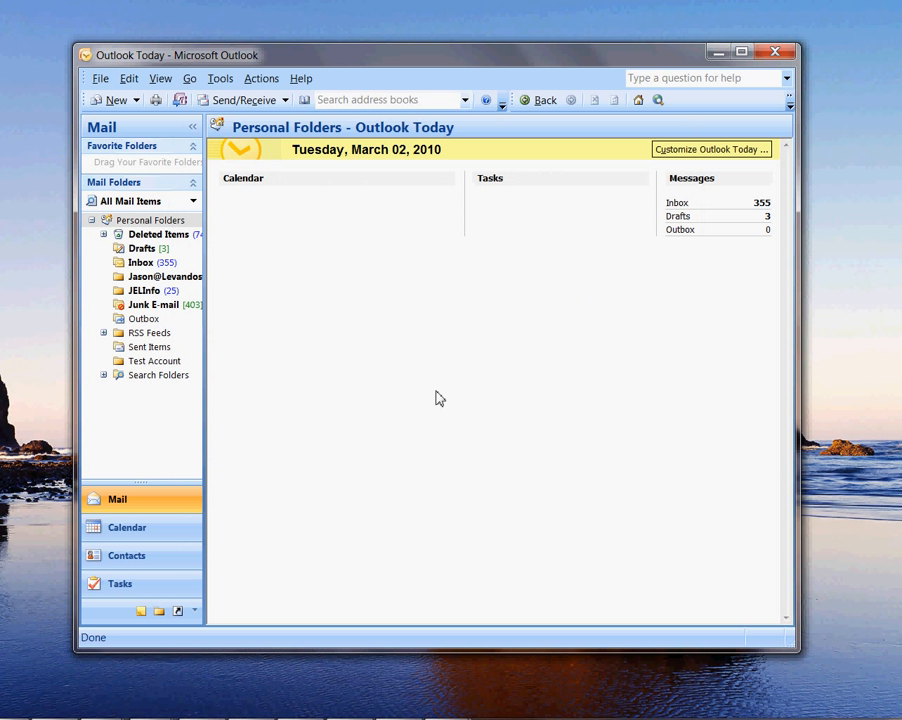
left_click(230, 102)
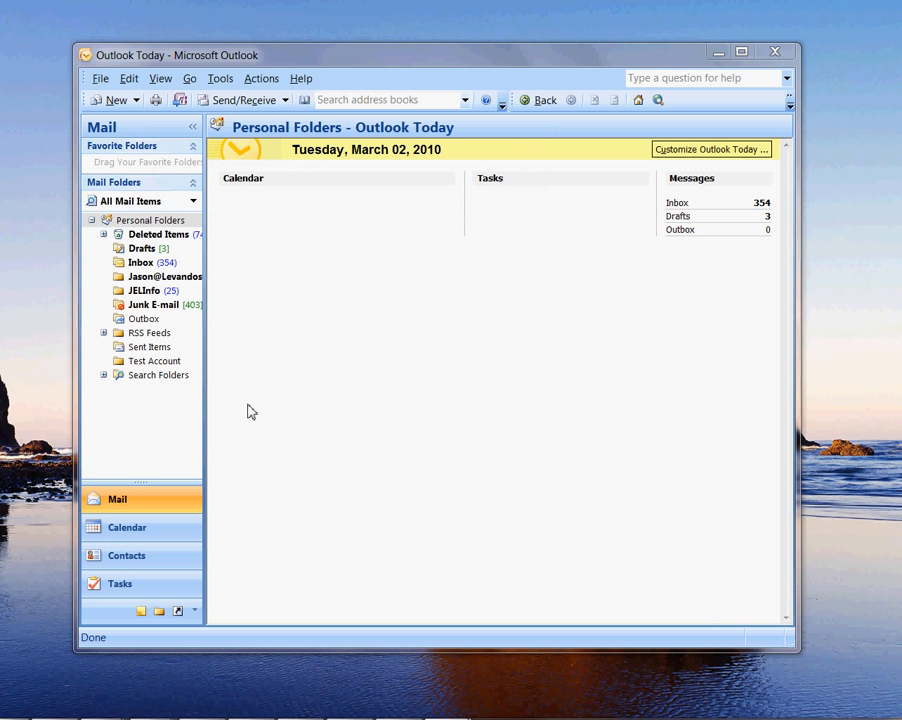
left_click(136, 362)
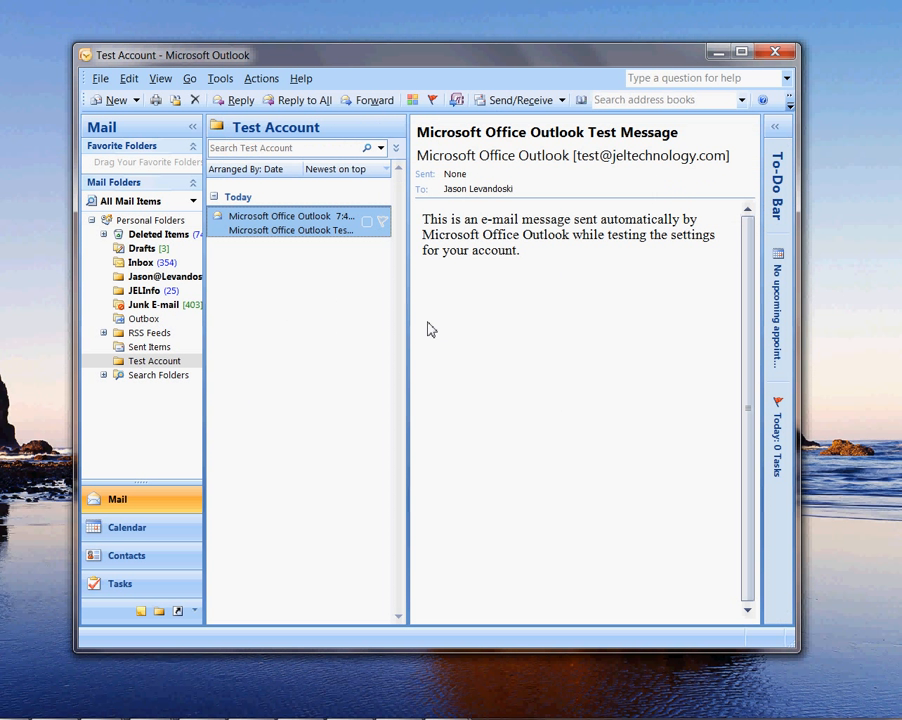